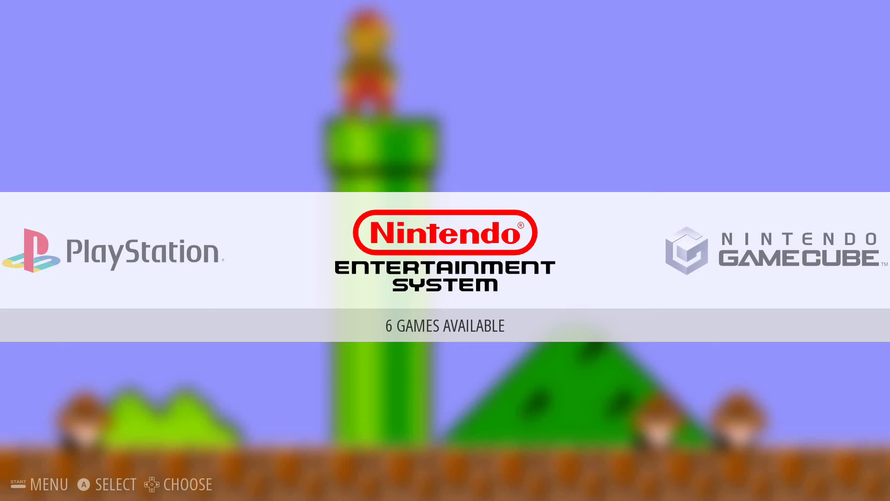
Step: Open the Nintendo Entertainment System game list and browse through its games
key(Return)
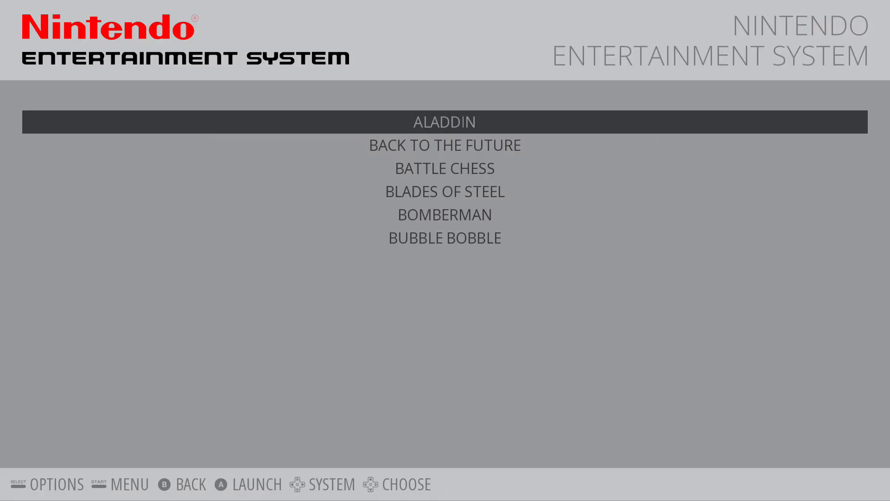
key(Down)
key(Up)
key(Down)
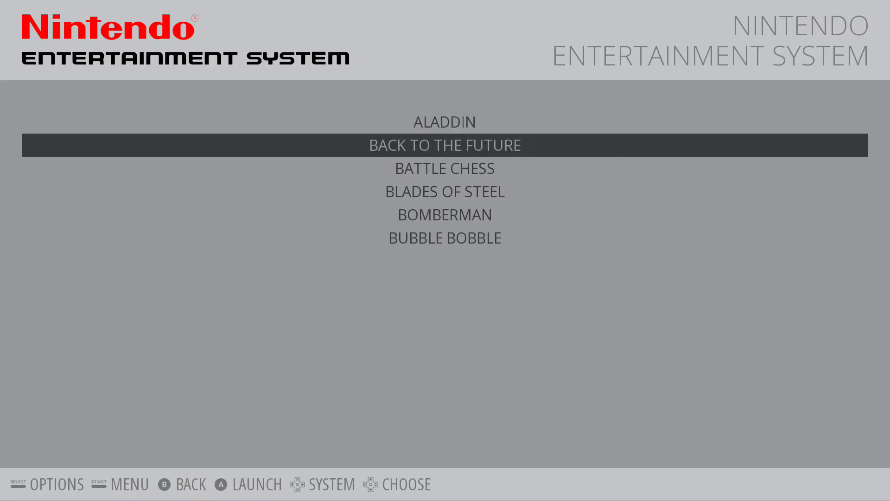
key(Up)
key(Down)
Step: Look at Bomberman, Aladdin and Bubble Bobble, then bring up the Main Menu
key(Down)
key(Down)
key(Down)
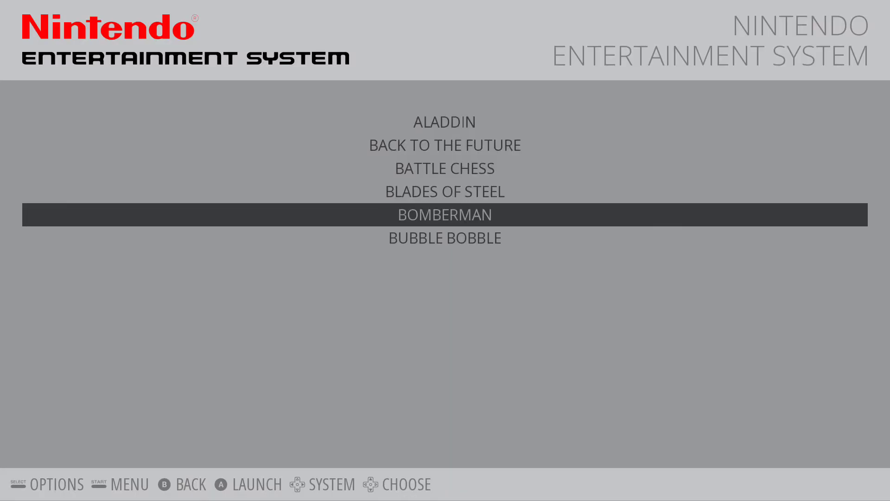
key(Down)
key(Up)
key(Up)
key(Up)
key(Up)
key(Up)
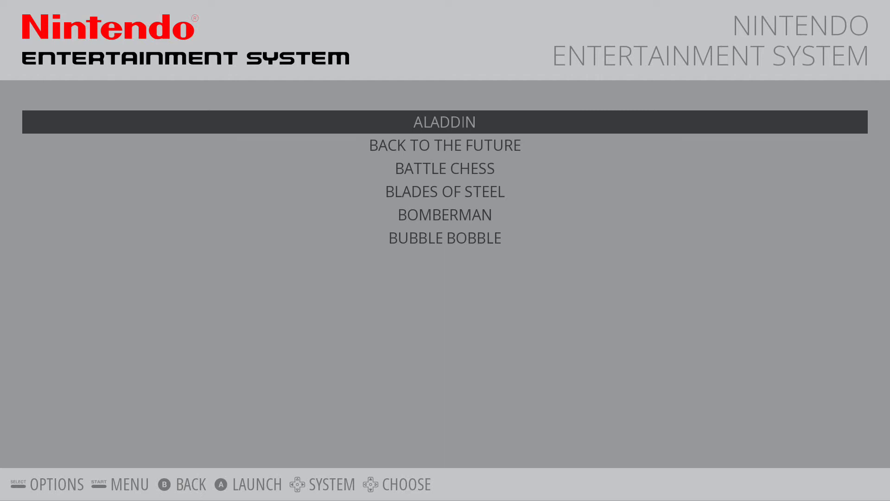
key(Down)
key(Down)
key(Down)
key(Down)
key(Down)
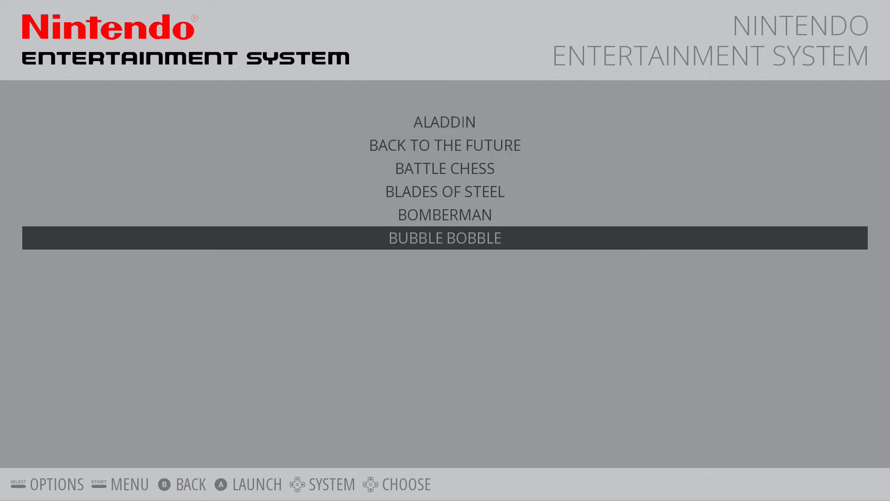
key(Down)
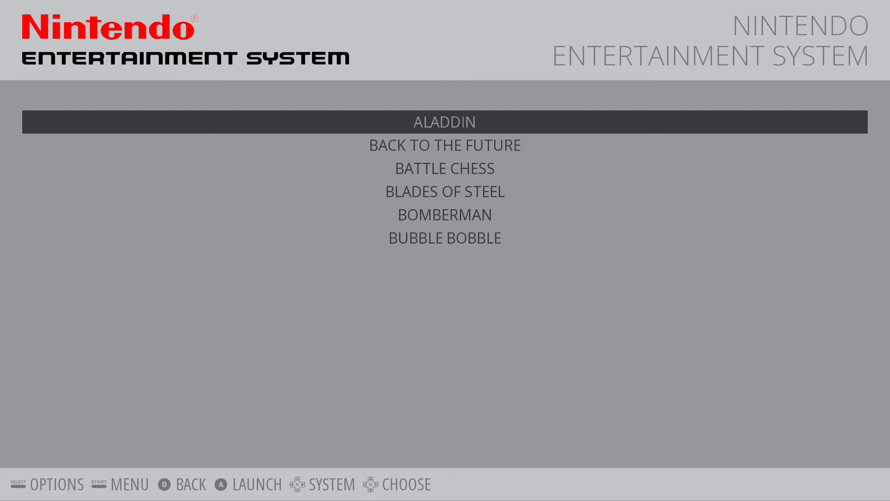
key(Return)
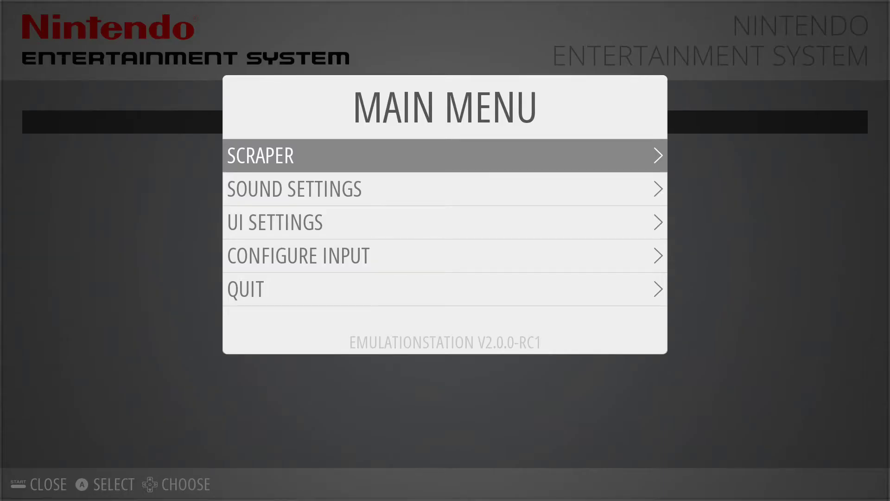
Step: Keep TheGamesDB as the scrape source and set the Scrape Now filter to All Games
key(Return)
key(Return)
key(Return)
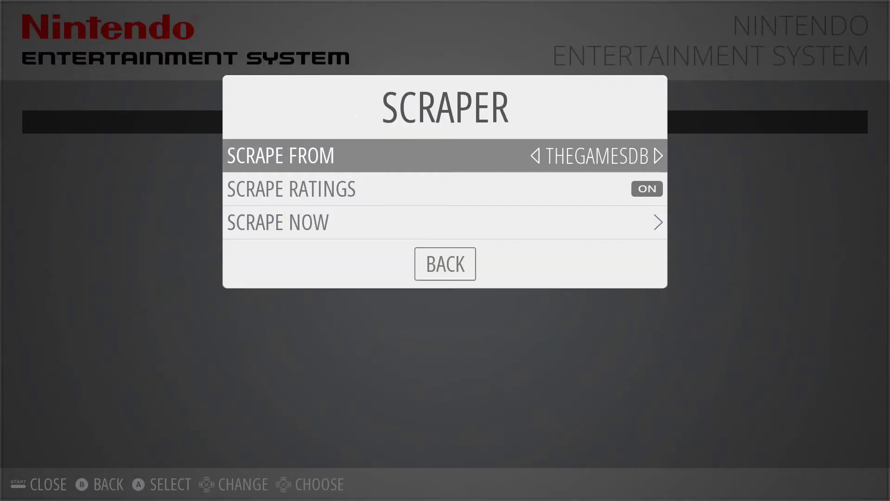
key(Right)
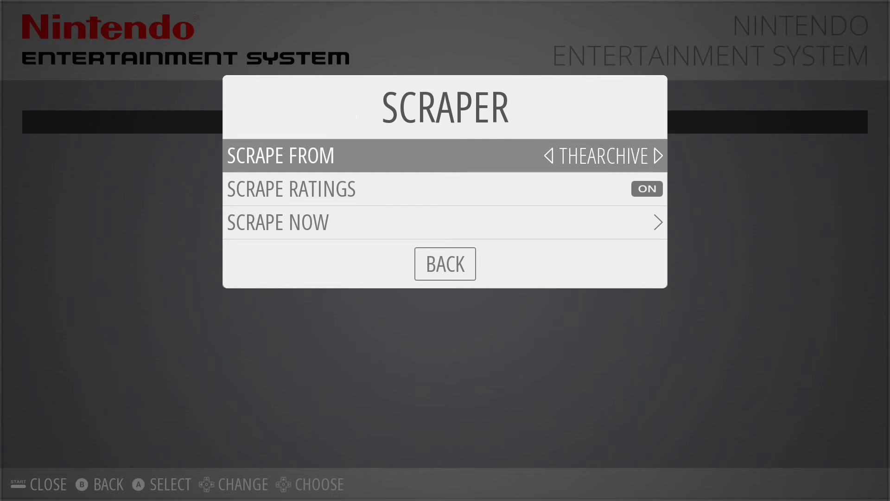
key(Left)
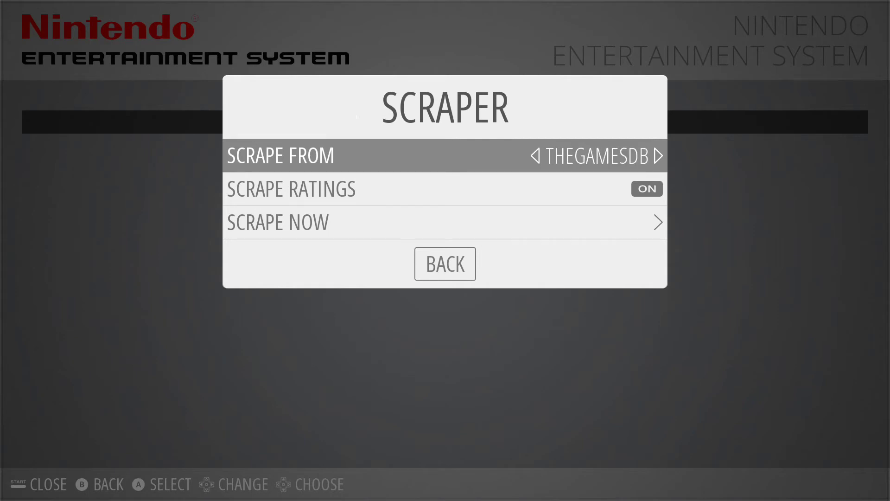
key(Down)
key(Down)
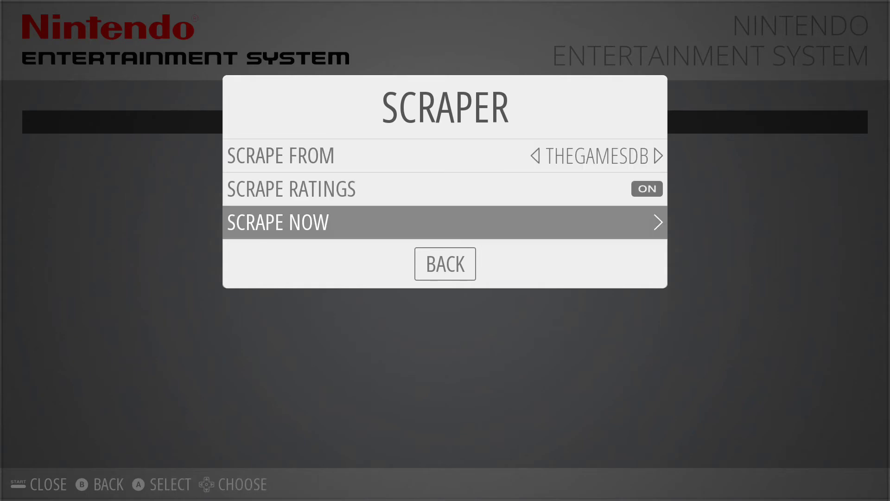
key(Return)
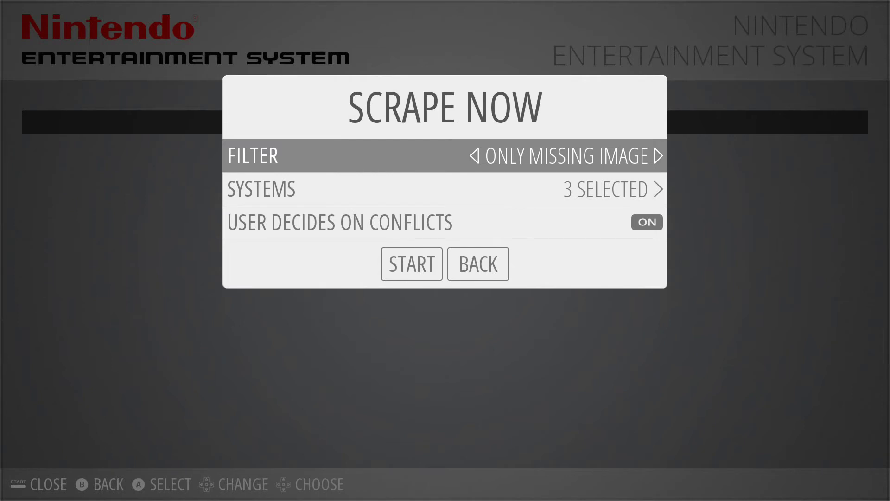
key(Right)
key(Left)
key(Right)
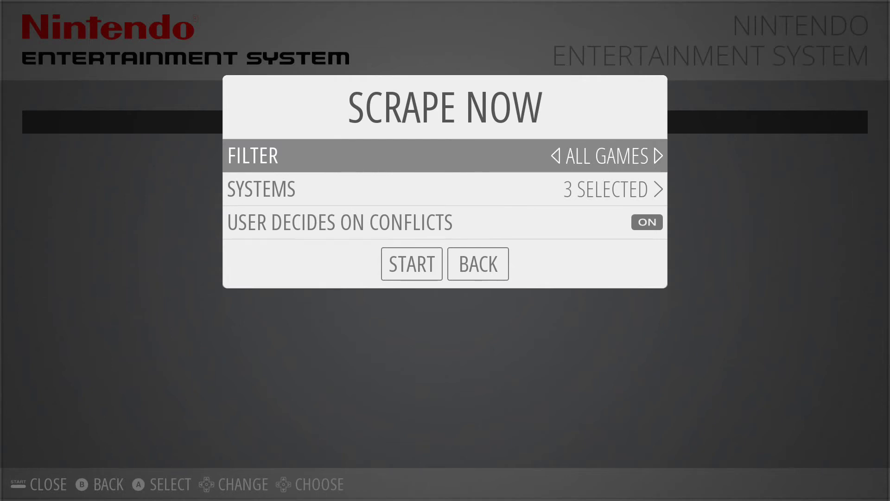
Step: Untick Nintendo GameCube and PlayStation so only the NES system gets scraped
key(Down)
key(Return)
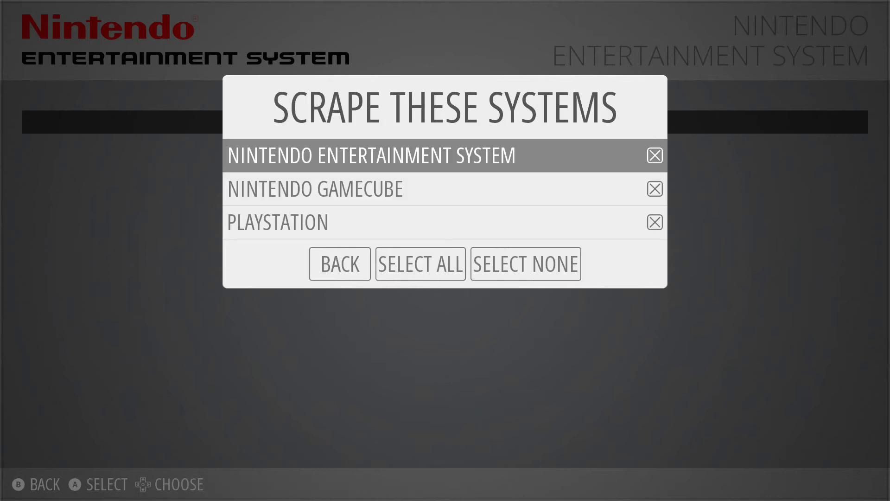
key(Down)
key(Return)
key(Down)
key(Return)
key(Escape)
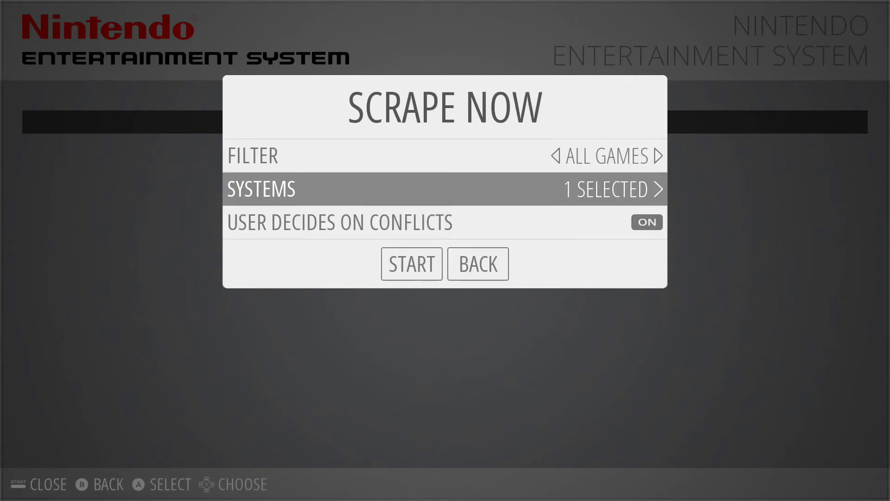
key(Down)
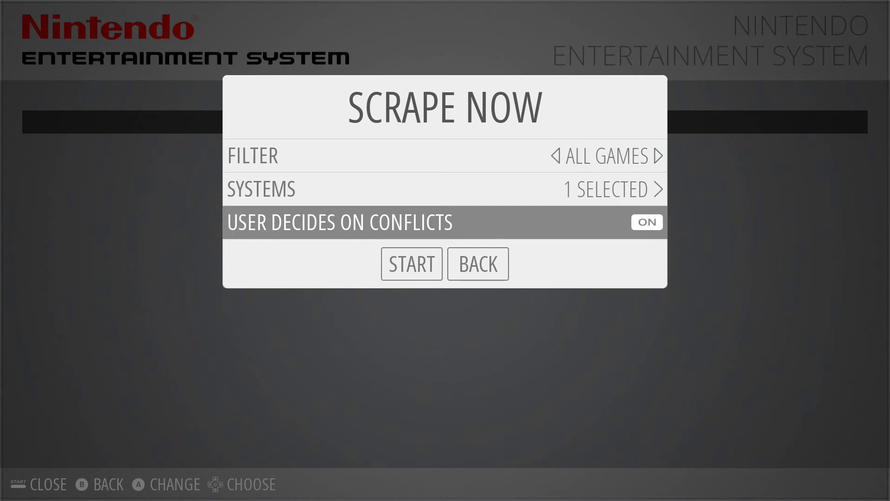
Step: Switch User Decides On Conflicts to OFF in the Scrape Now settings
key(Return)
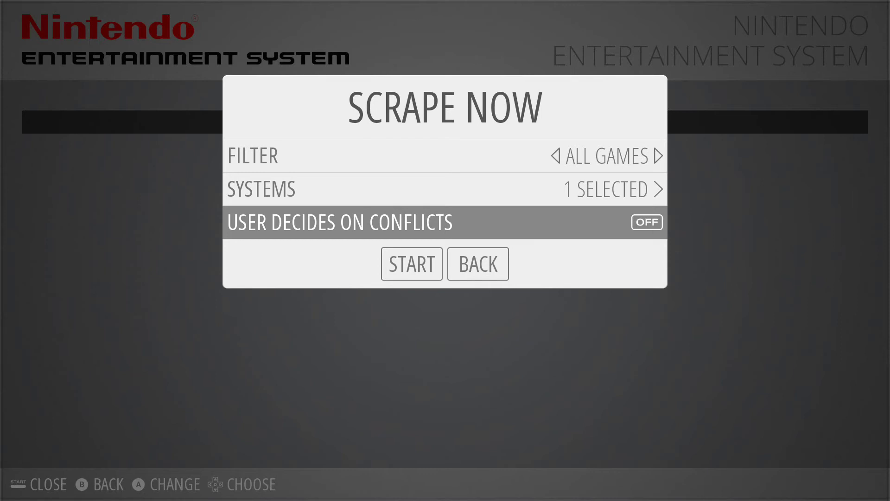
key(Down)
Step: Run the NES scrape, dismiss the completion message, and close the Scraper and Main Menu
key(Return)
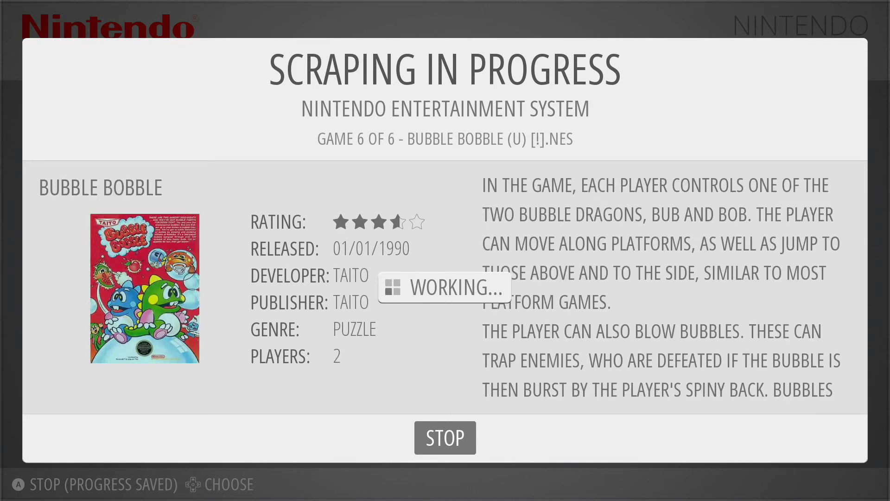
key(Return)
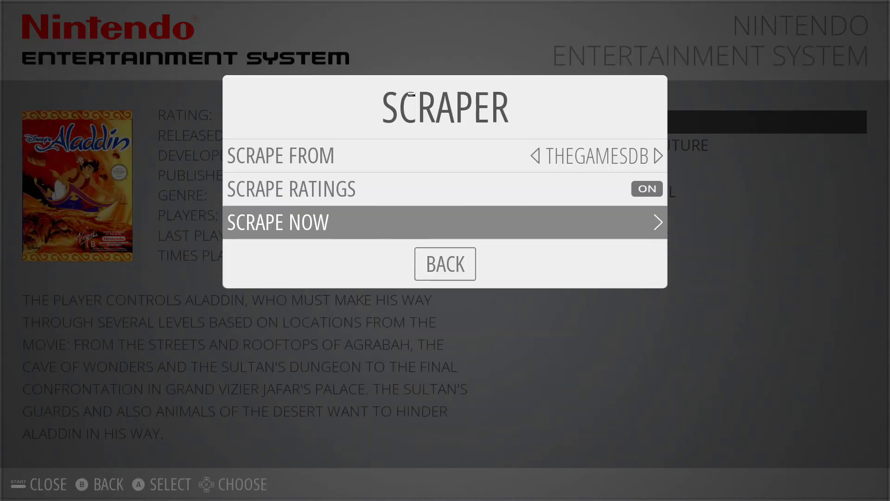
key(Escape)
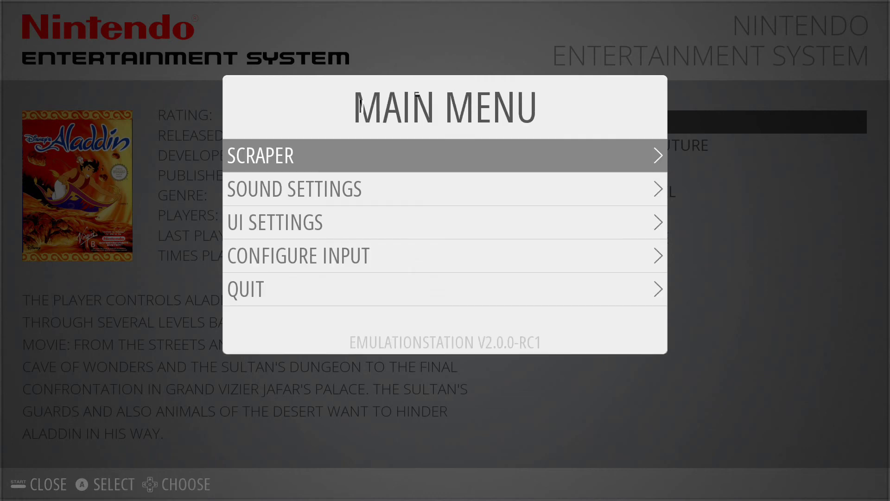
key(Escape)
Step: Browse the scraped list from Blades of Steel back to Aladdin, then reopen the Main Menu
key(Down)
key(Down)
key(Down)
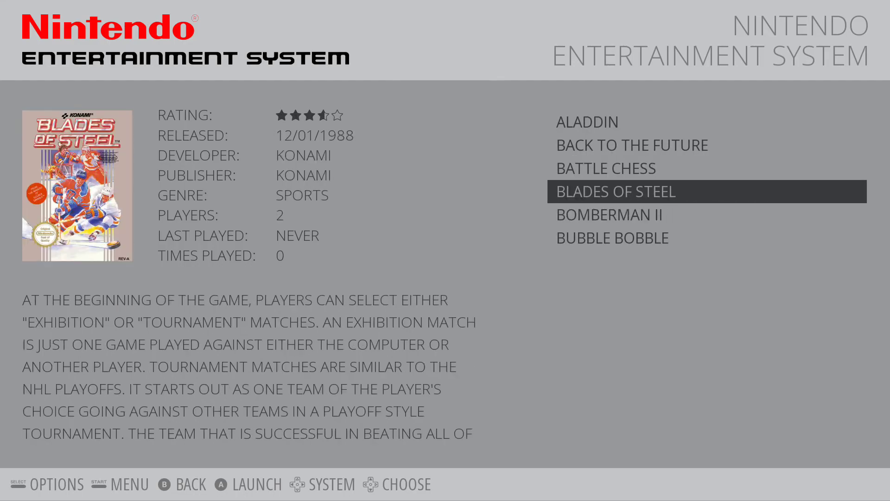
key(Up)
key(Up)
key(Up)
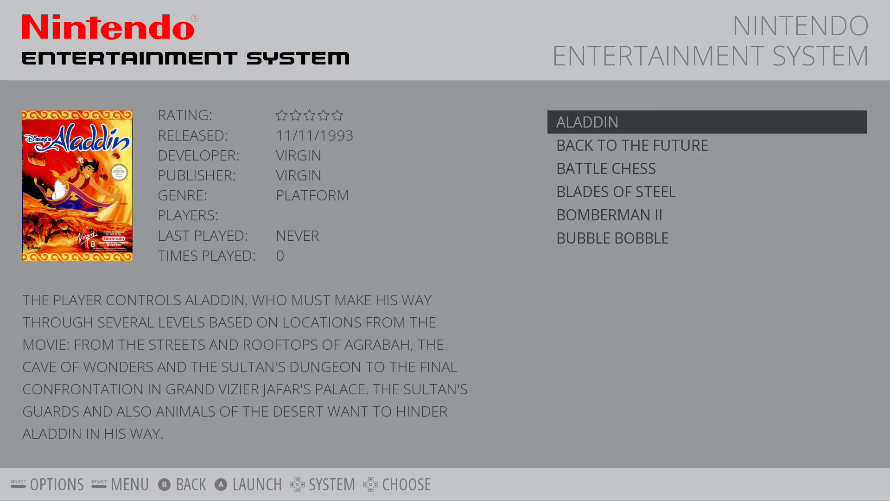
key(Down)
key(Down)
key(Down)
key(Down)
key(Down)
key(Down)
key(F1)
Step: Reopen the Main Menu and go to the Scraper's Scrape Now systems choice
key(F1)
key(Down)
key(F1)
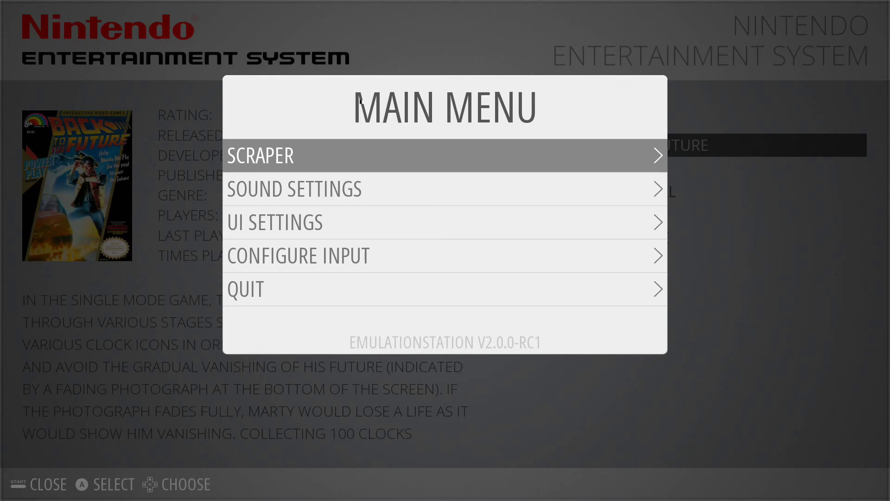
key(Return)
key(Down)
key(Down)
key(Return)
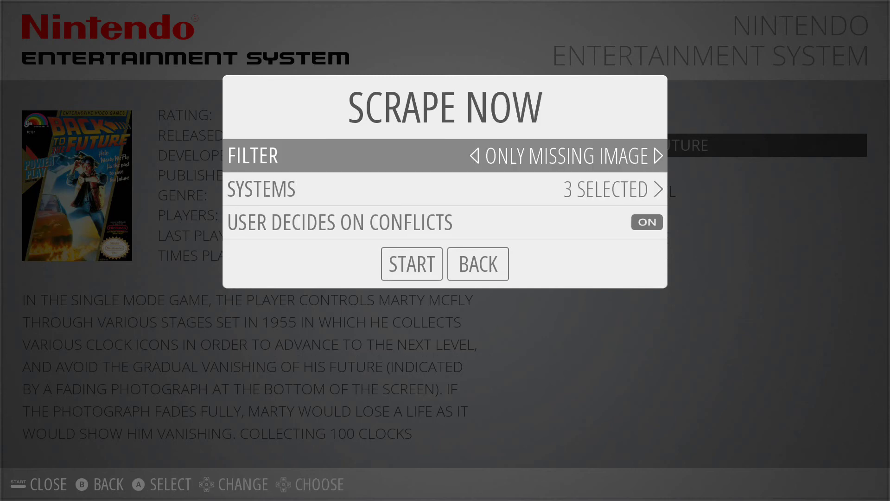
key(Down)
key(Return)
Step: Exclude GameCube and PlayStation, leaving only NES, and set the filter to All Games
key(Down)
key(Return)
key(Down)
key(Return)
key(Escape)
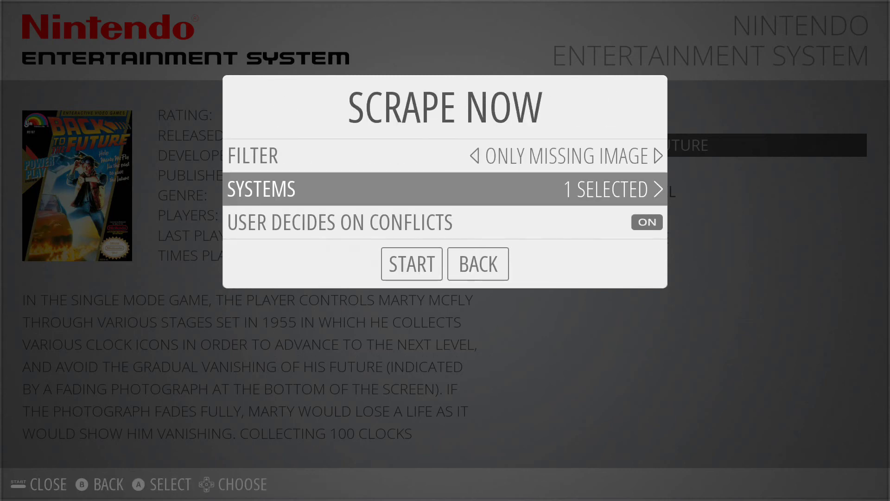
key(Down)
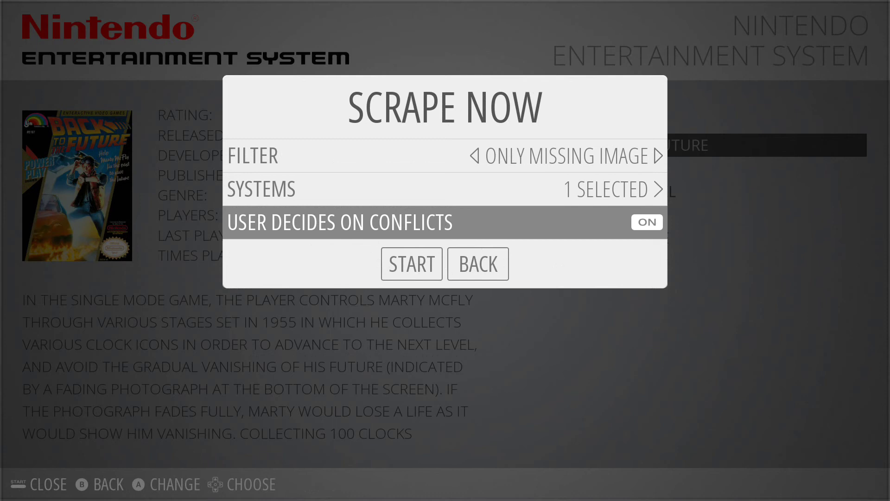
key(Up)
key(Up)
key(Left)
key(Down)
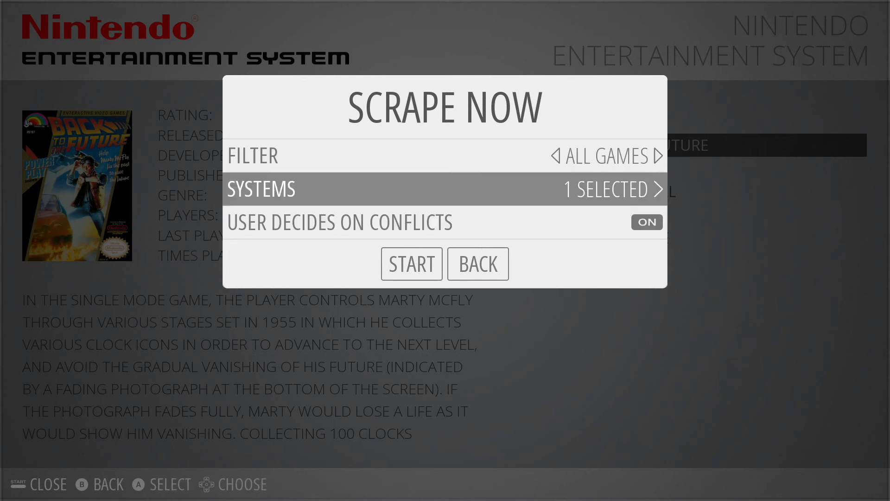
key(Down)
key(Down)
Step: Start the scrape and accept the Aladdin, Back to the Future, Battle Chess and Blades of Steel matches
key(Return)
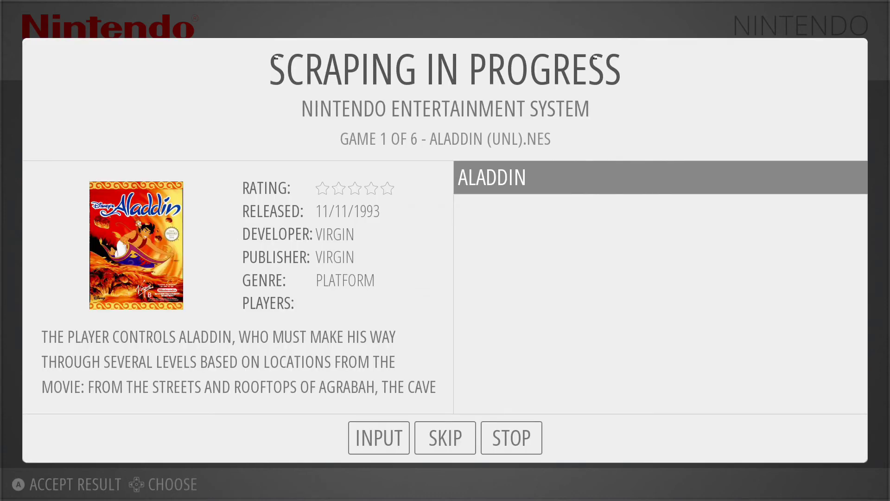
key(Down)
key(Up)
key(Return)
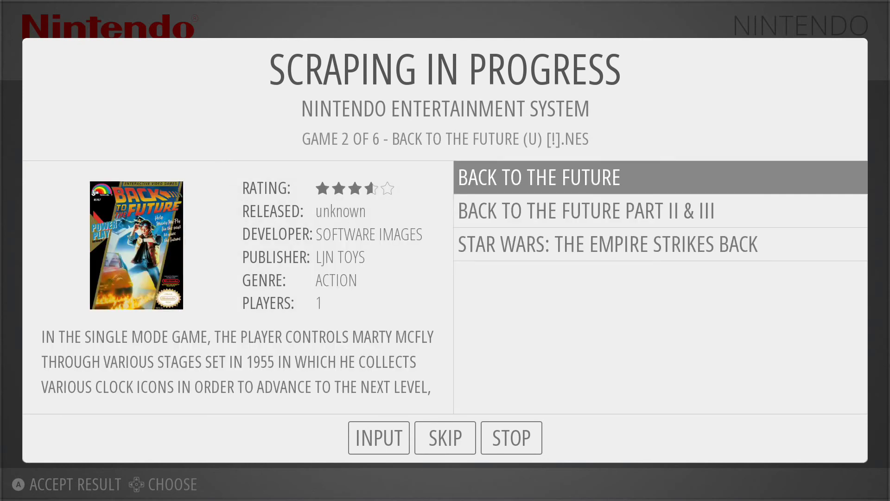
key(Return)
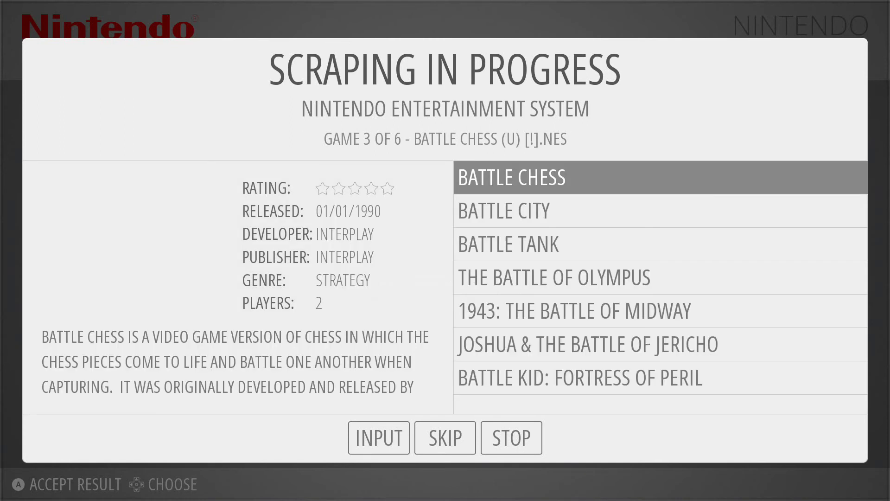
key(Return)
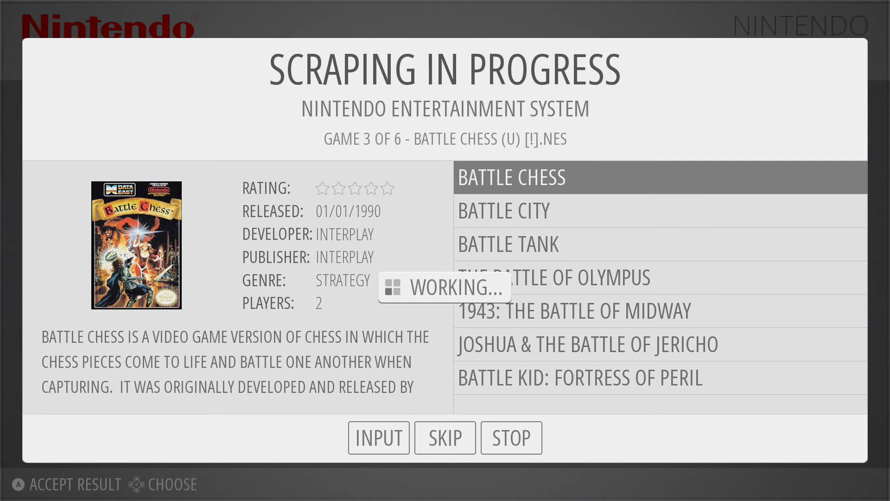
key(Return)
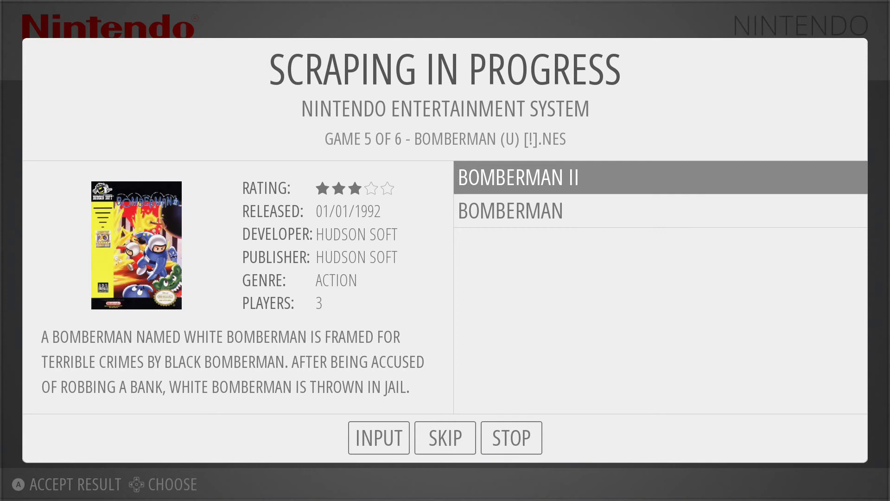
Step: Pick plain Bomberman instead of Bomberman II, then accept the Bubble Bobble match
key(Down)
key(Up)
key(Down)
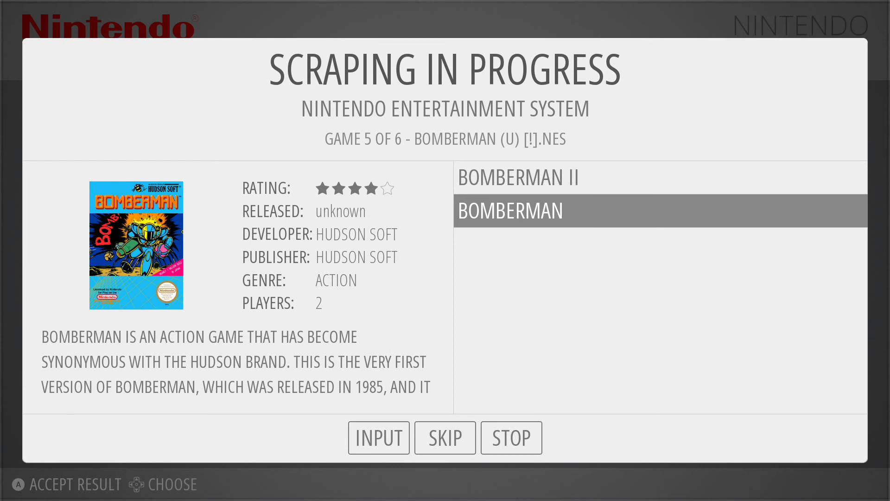
key(Return)
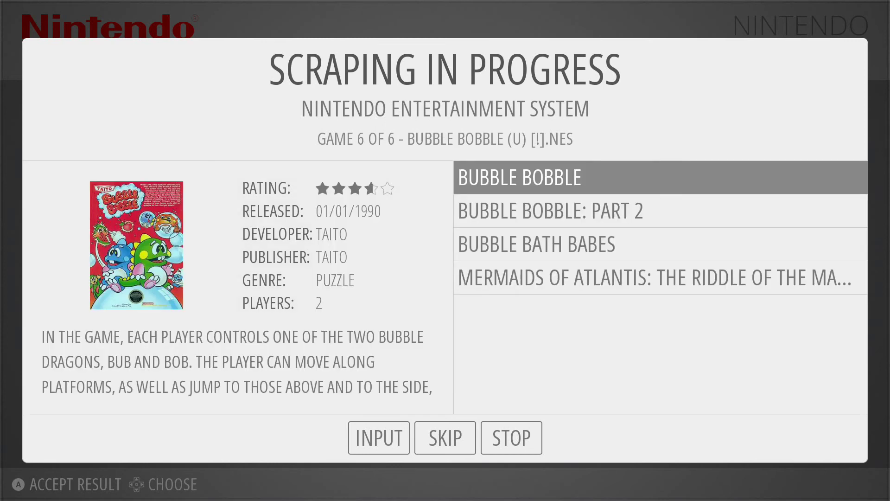
key(Return)
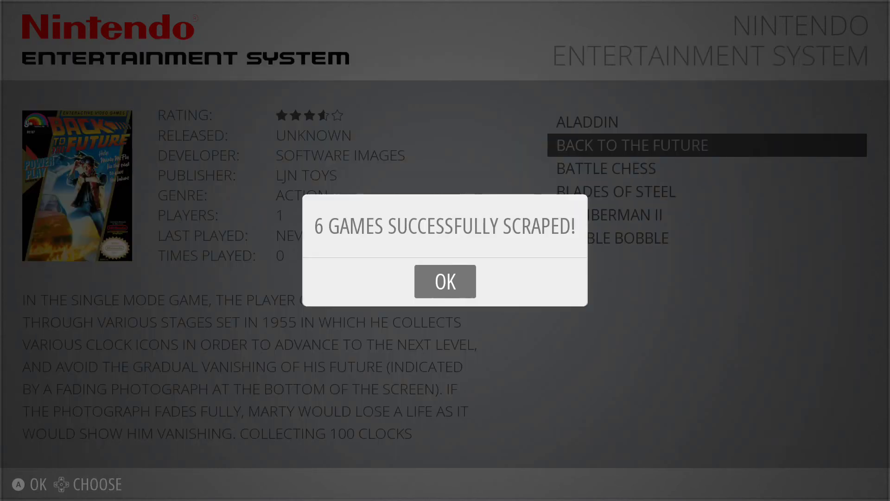
Step: Dismiss the 6-games-scraped message, close the menus, and browse the list to check Bomberman
key(Return)
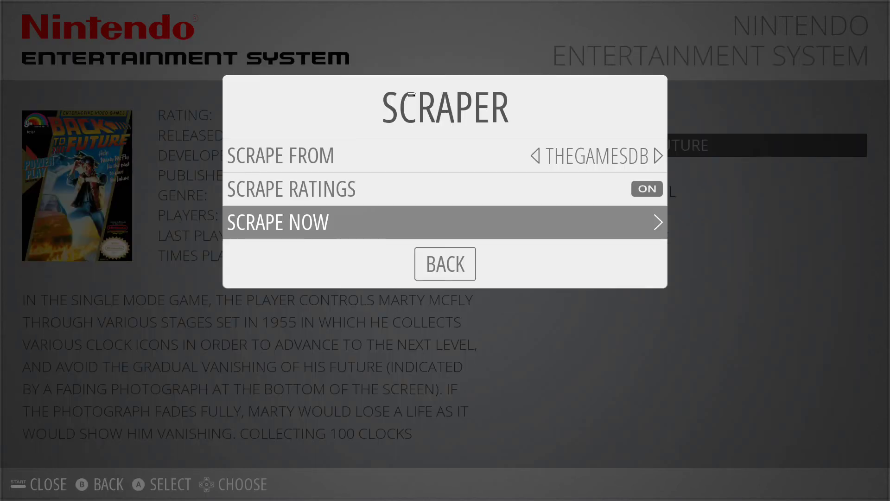
key(Escape)
key(Escape)
key(Up)
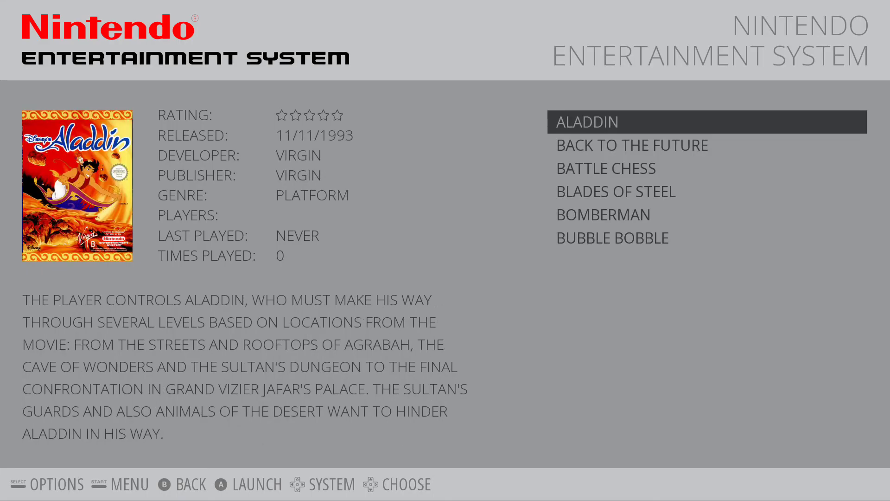
key(Down)
key(Down)
key(Down)
key(Down)
key(Down)
key(Down)
key(Down)
key(Down)
key(Down)
key(Down)
key(Down)
key(Down)
key(Down)
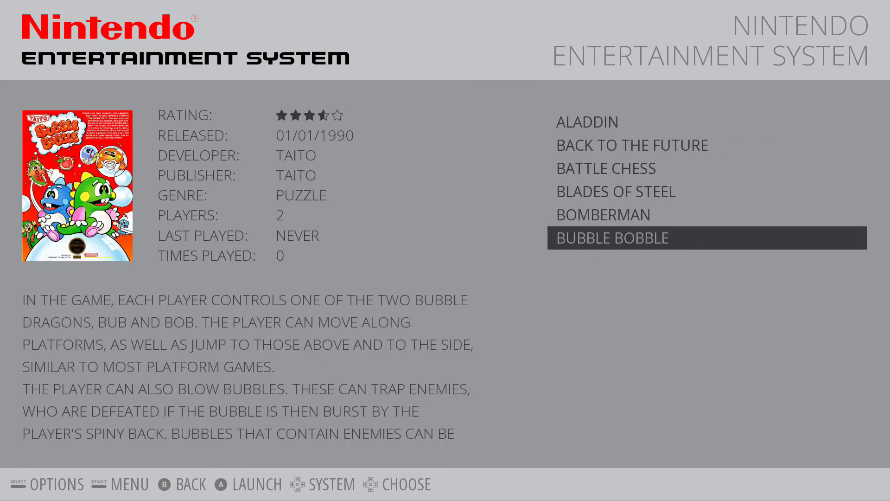
key(Down)
key(Down)
key(Down)
key(Down)
key(Down)
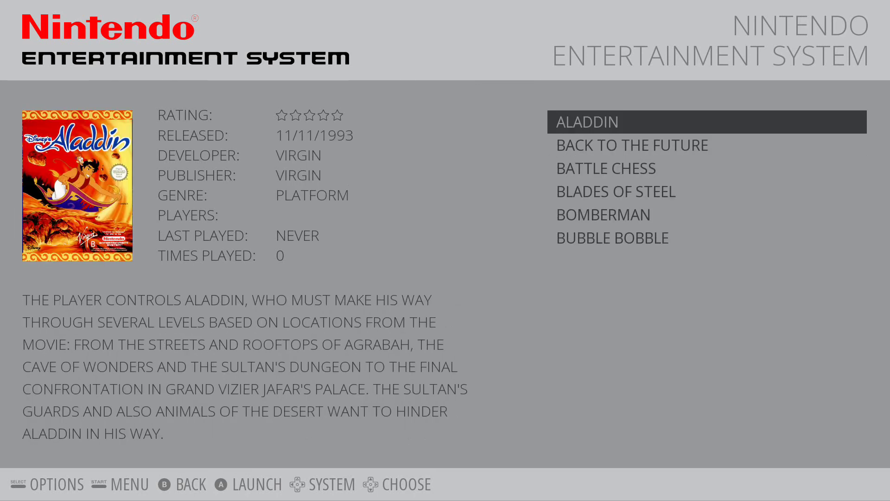